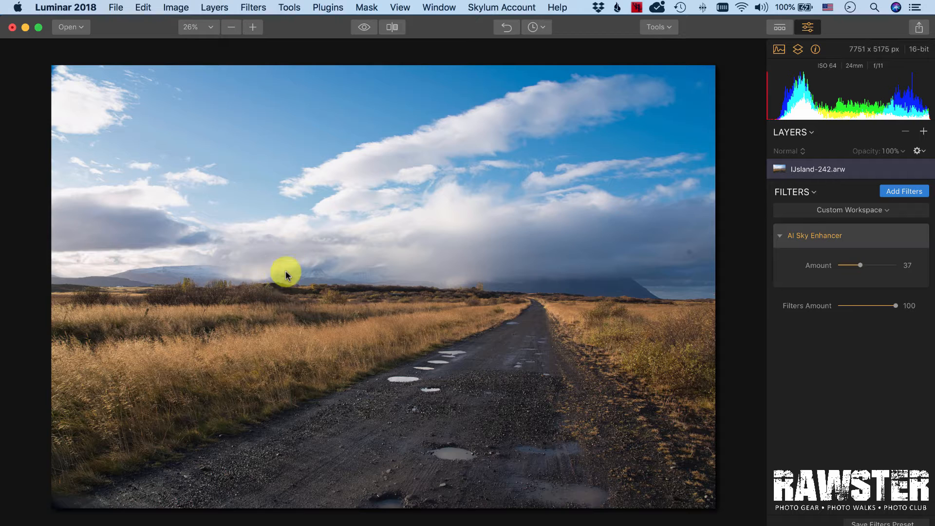
- Set the AI Sky Enhancer Amount on the road photo to 28
mouse_move(882, 271)
mouse_move(860, 268)
left_mouse_down()
mouse_move(885, 266)
mouse_move(859, 266)
mouse_move(869, 265)
left_mouse_up()
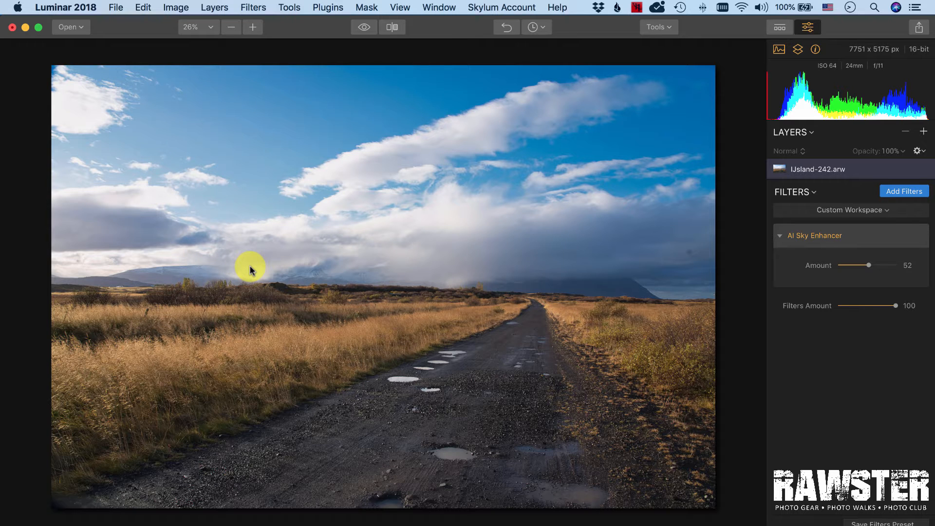
mouse_move(887, 274)
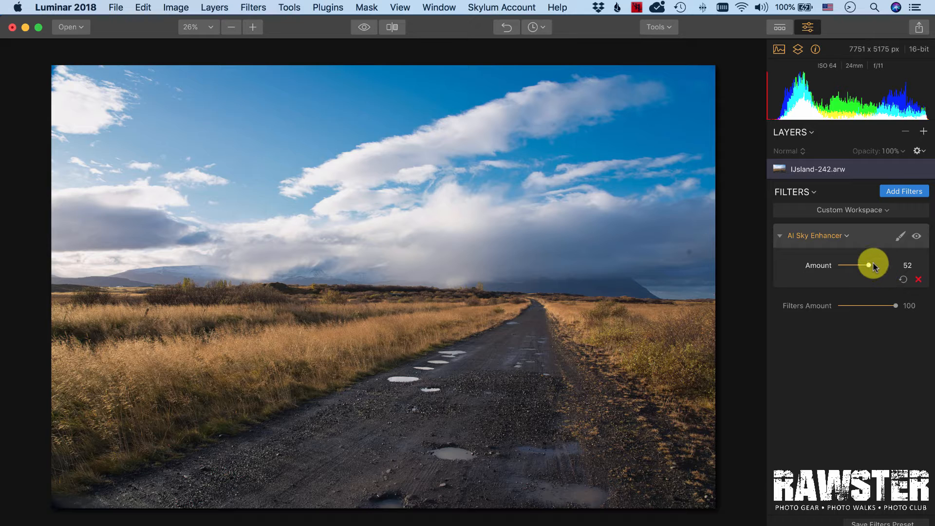
mouse_move(872, 266)
left_mouse_down()
mouse_move(849, 266)
mouse_move(865, 265)
left_mouse_up()
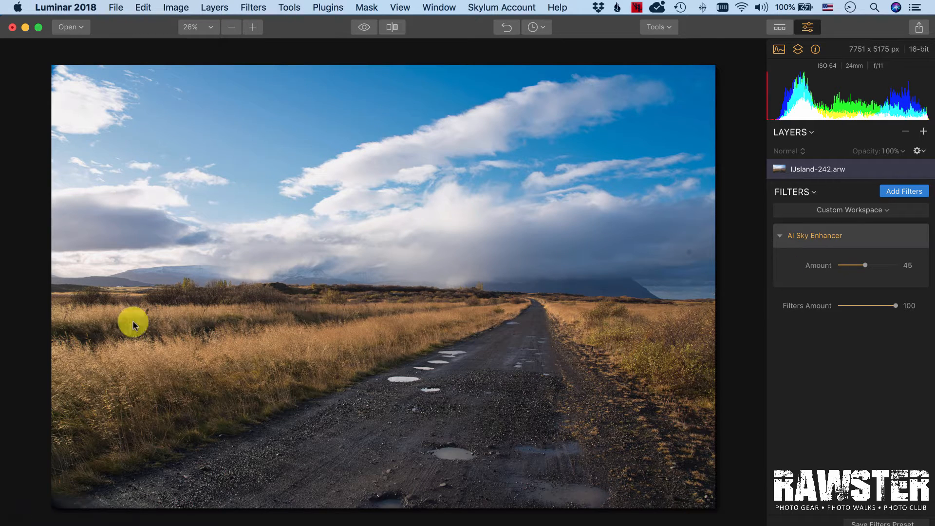
mouse_move(867, 267)
left_mouse_down()
mouse_move(845, 265)
mouse_move(856, 265)
left_mouse_up()
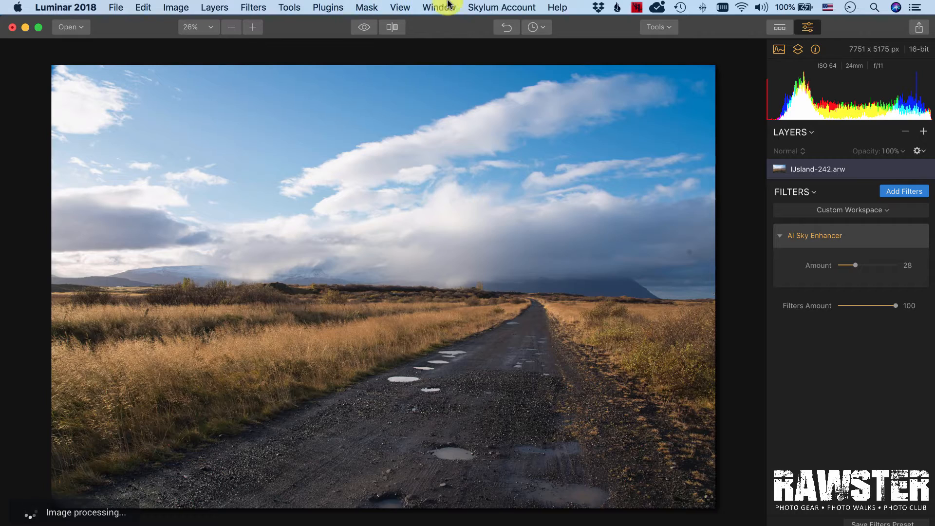
- Switch to the IJsland-309.arw image
left_click(480, 6)
mouse_move(439, 7)
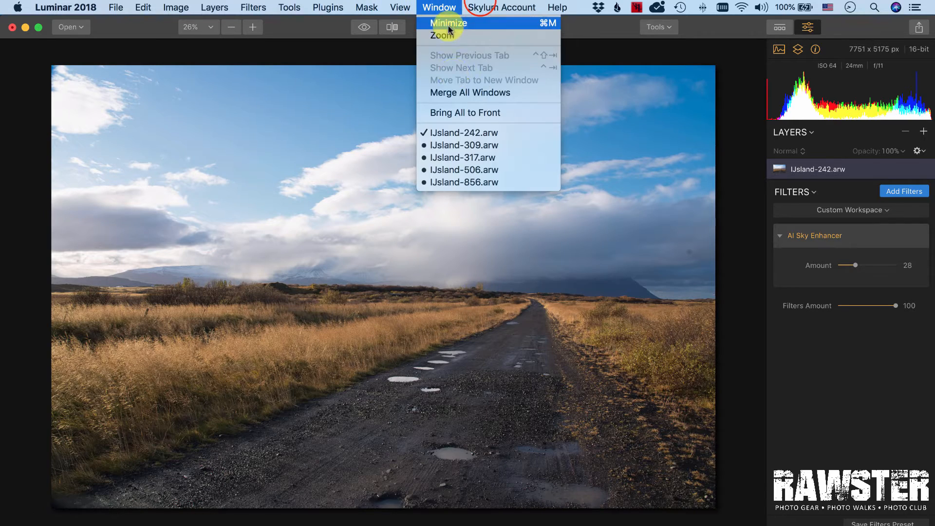
left_click(460, 144)
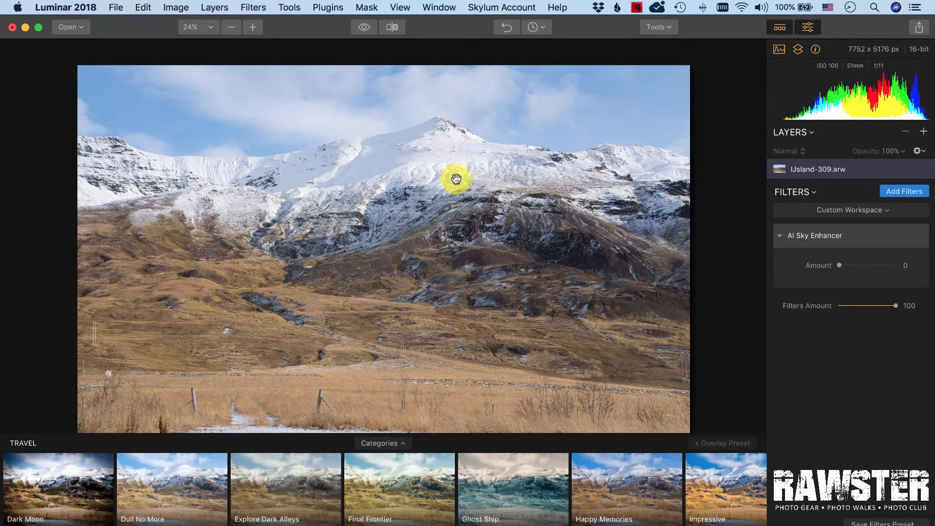
- Hide the presets strip and set the AI Sky Enhancer Amount to 50
left_click(780, 27)
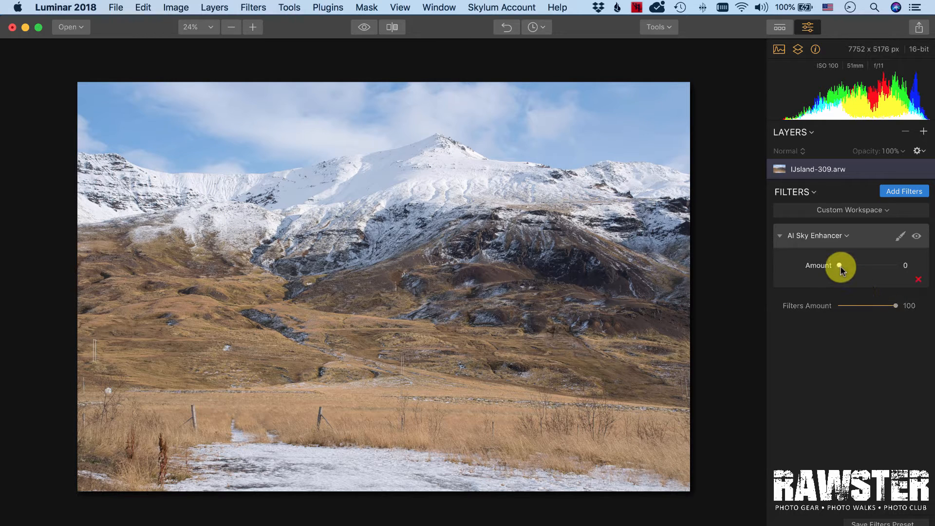
left_click_drag(841, 267, 872, 261)
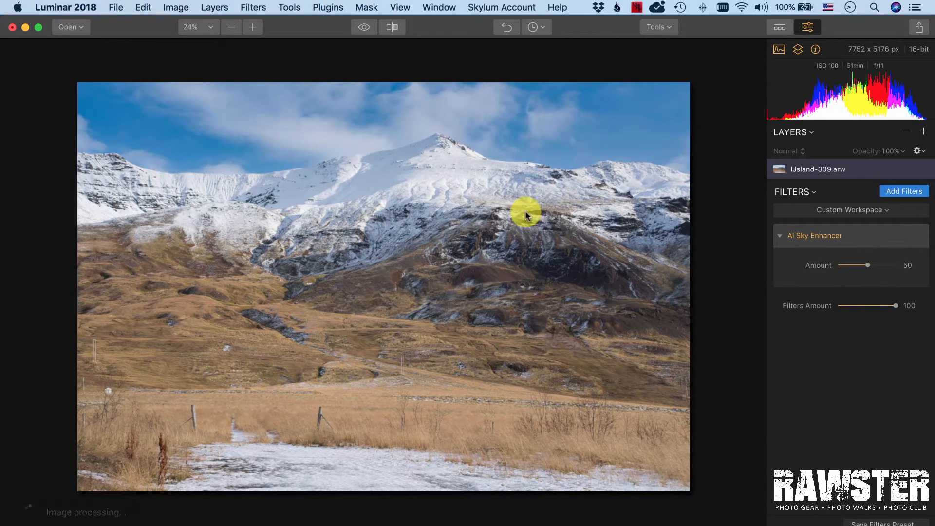
- Examine the sky enhancement up close along the snowy mountain ridge and sky edges
scroll(538, 182, "up", 5)
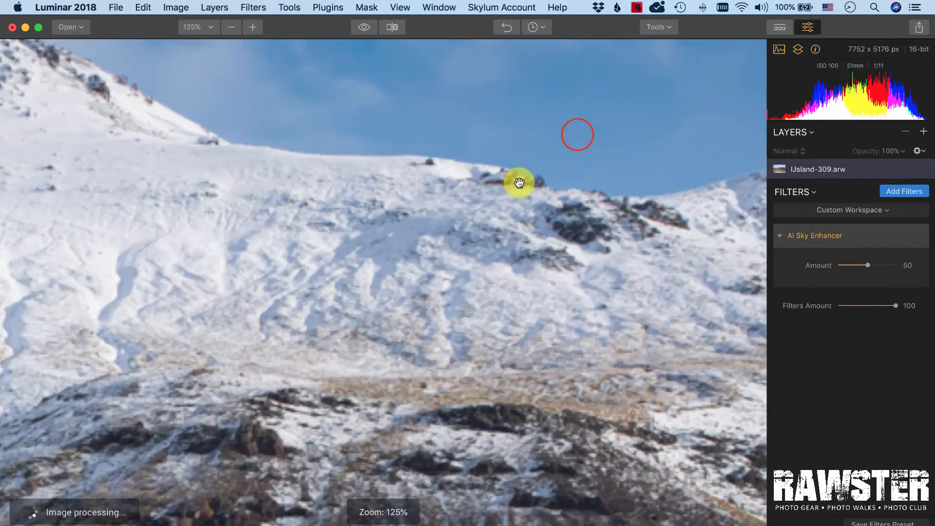
left_click_drag(519, 182, 365, 244)
scroll(329, 195, "up", 1)
left_click_drag(547, 234, 487, 261)
left_click_drag(267, 261, 461, 263)
left_click_drag(343, 273, 478, 284)
left_click_drag(378, 284, 584, 292)
left_click_drag(418, 286, 585, 292)
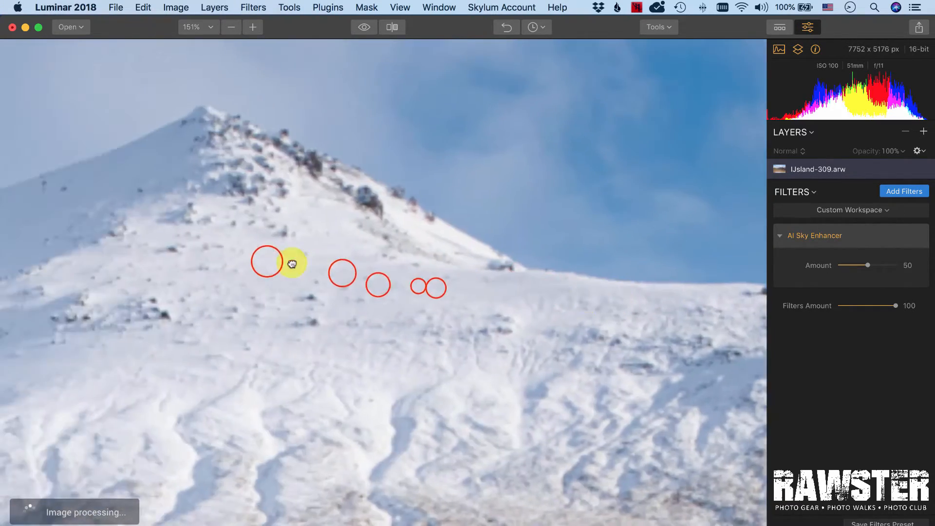
left_click_drag(292, 263, 512, 285)
left_click_drag(244, 266, 436, 275)
left_click_drag(206, 283, 384, 285)
left_click_drag(246, 288, 416, 288)
left_click_drag(335, 297, 618, 252)
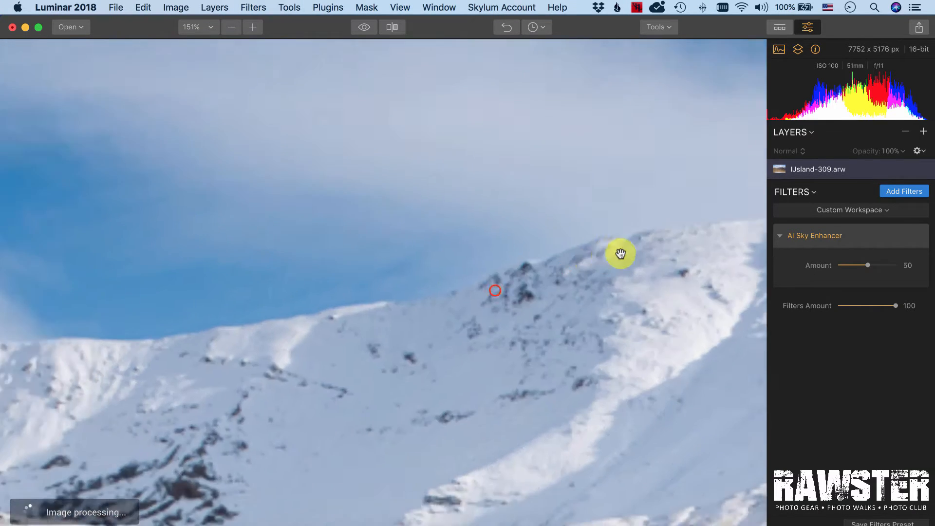
left_click_drag(235, 309, 336, 291)
scroll(382, 273, "down", 10)
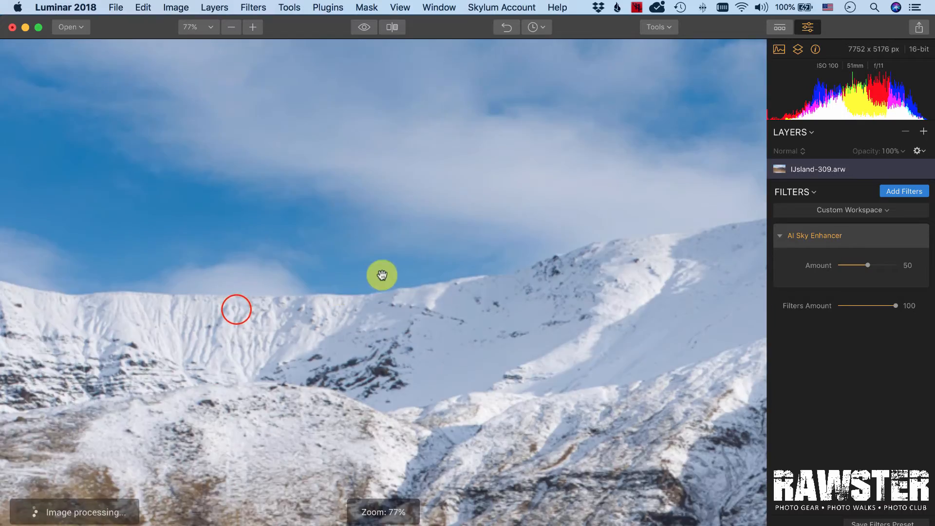
- Set the AI Sky Enhancer Amount on the mountain photo to 53
left_click_drag(862, 271, 897, 261)
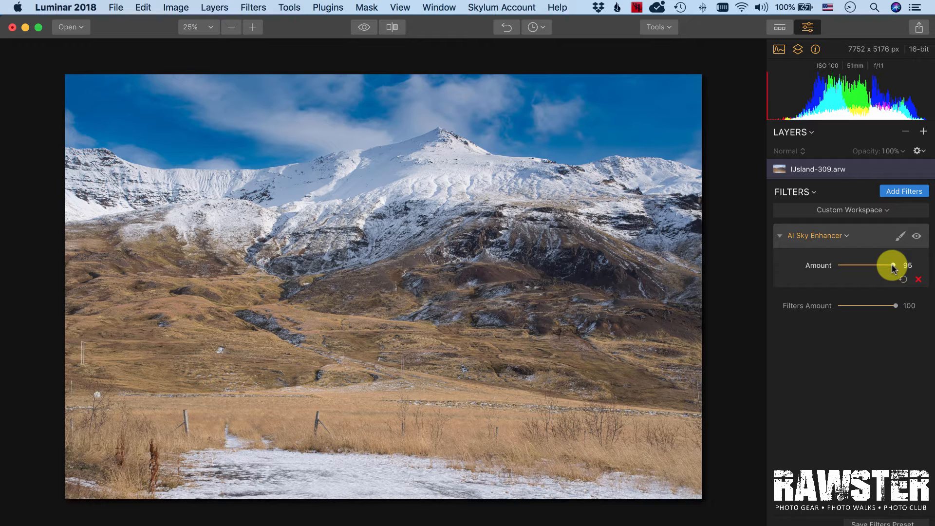
left_click_drag(895, 263, 861, 263)
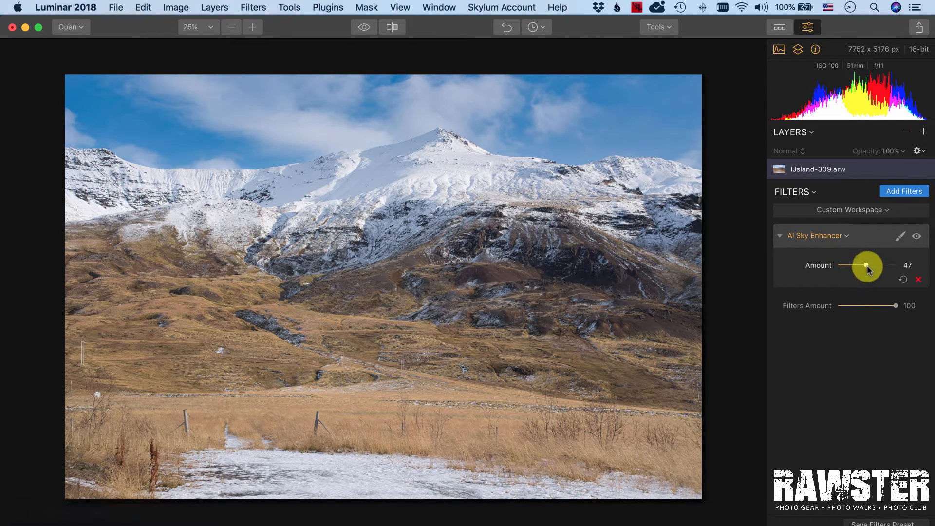
mouse_move(866, 264)
left_mouse_down()
mouse_move(850, 265)
mouse_move(870, 265)
left_mouse_up()
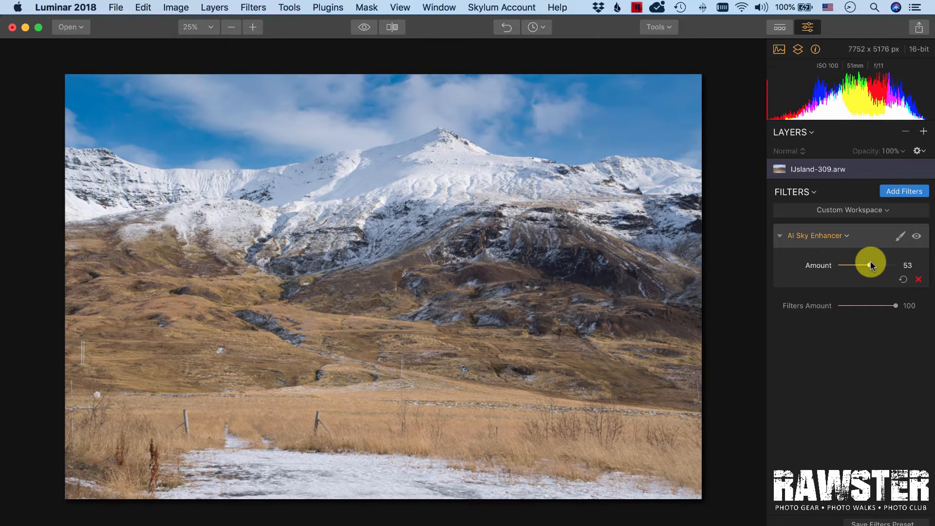
- Switch to the IJsland-317.arw image and hide the presets strip
left_click(455, 7)
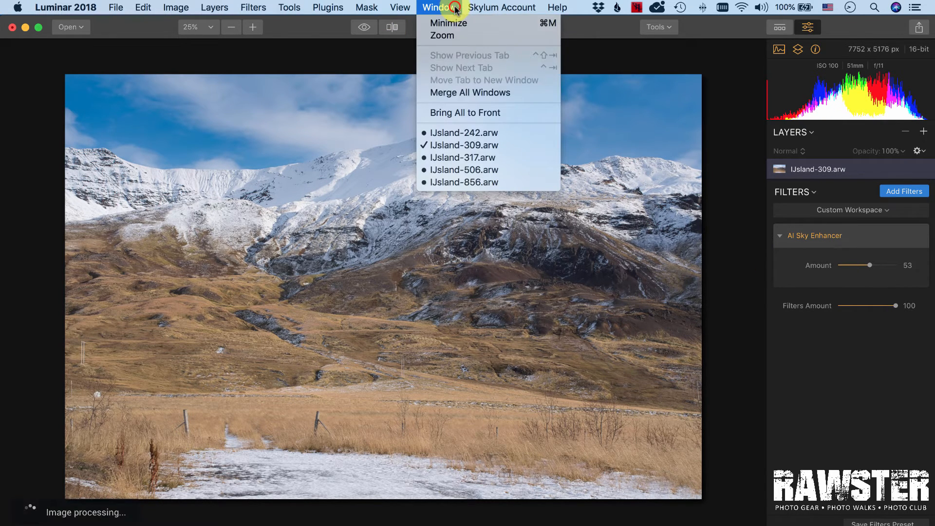
left_click(480, 157)
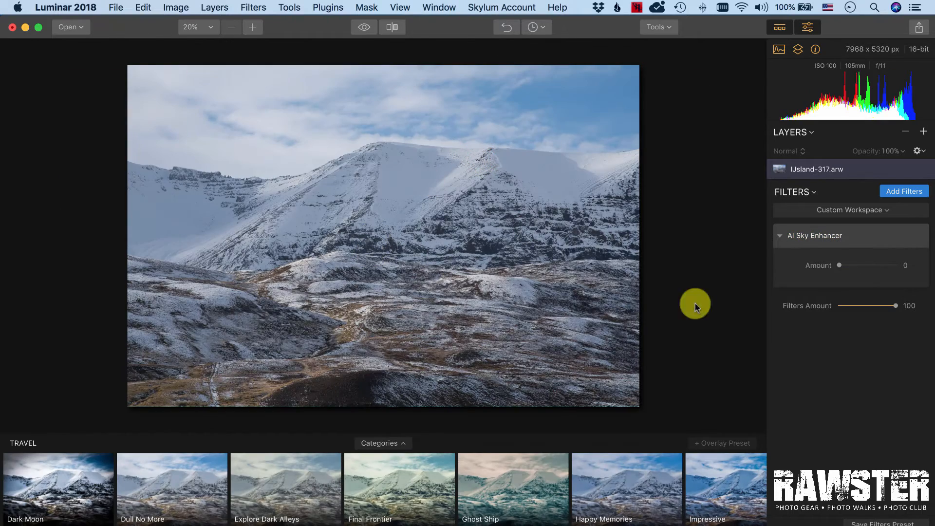
left_click(780, 27)
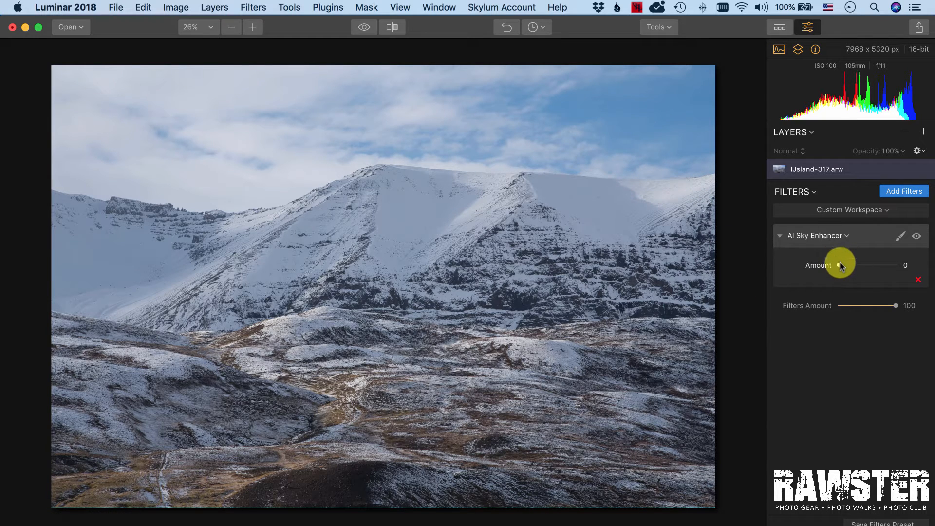
- Set the AI Sky Enhancer Amount on this image to 26
left_click_drag(840, 265, 863, 264)
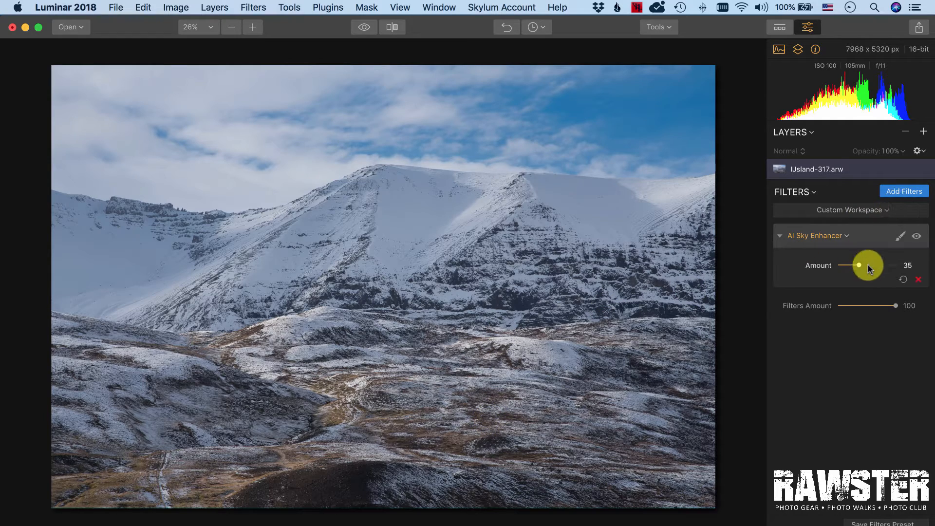
mouse_move(858, 266)
left_mouse_down()
mouse_move(867, 265)
mouse_move(853, 265)
left_mouse_up()
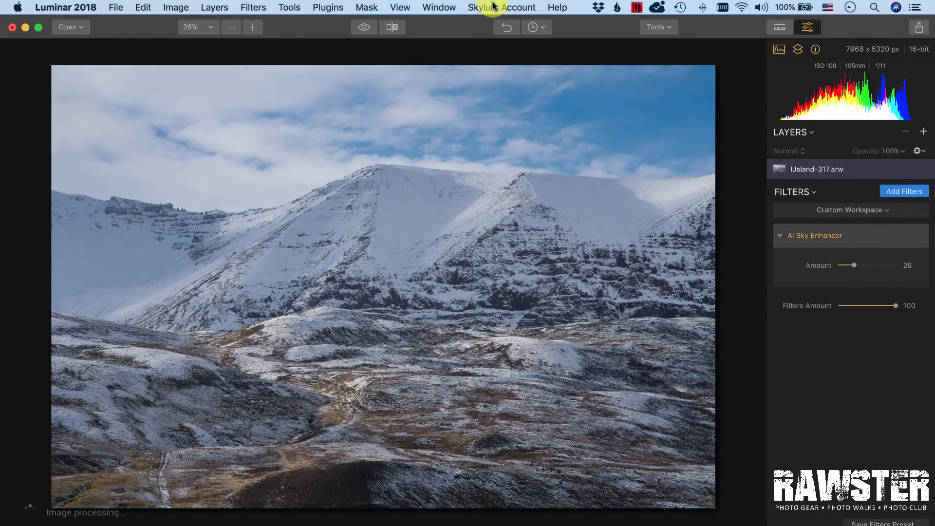
- Switch to the IJsland-506.arw image and set its AI Sky Enhancer Amount to 39
left_click(433, 6)
left_click(469, 169)
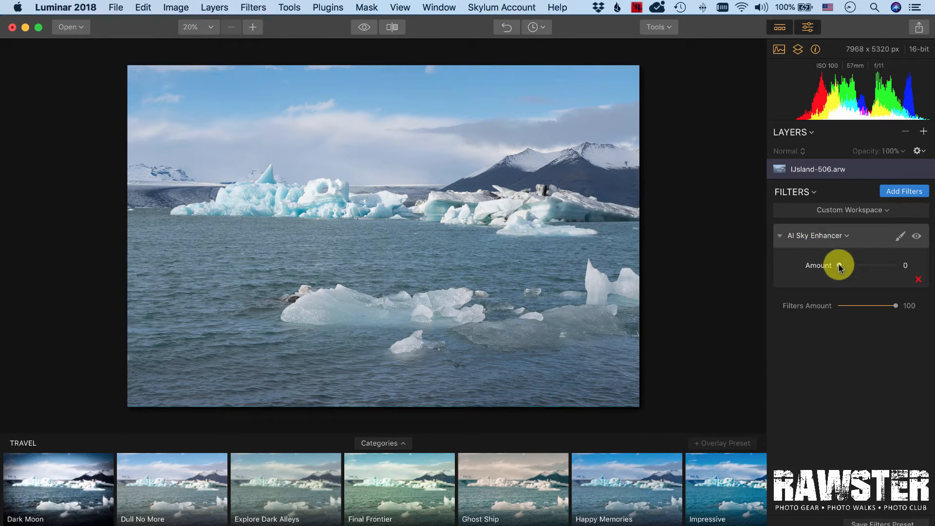
left_click_drag(839, 266, 866, 264)
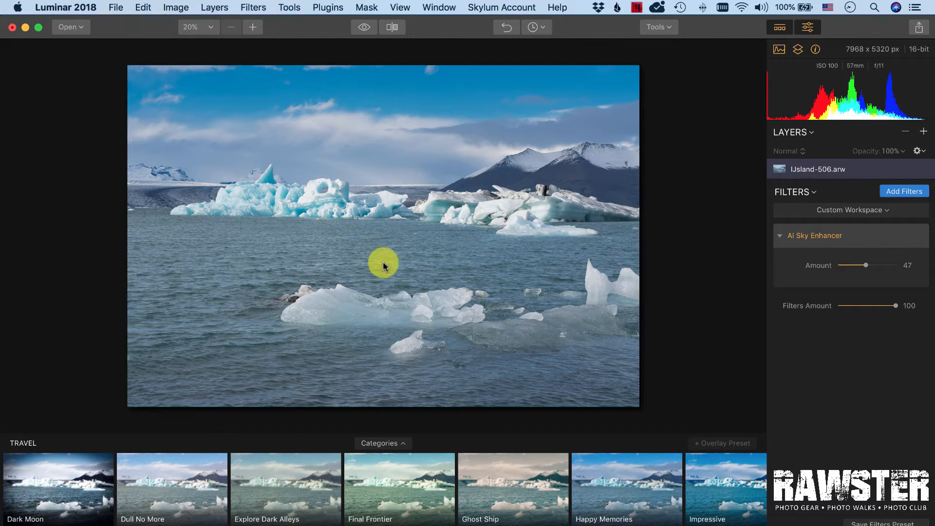
mouse_move(861, 243)
mouse_move(866, 267)
left_mouse_down()
mouse_move(834, 265)
mouse_move(861, 265)
left_mouse_up()
- Switch to the IJsland-856.arw image and set its AI Sky Enhancer Amount to 60
left_click(439, 7)
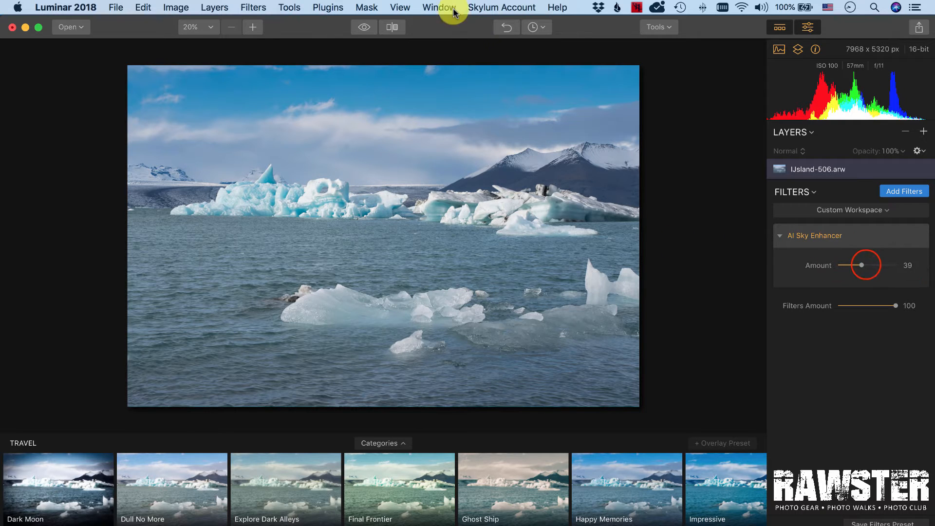
left_click(493, 182)
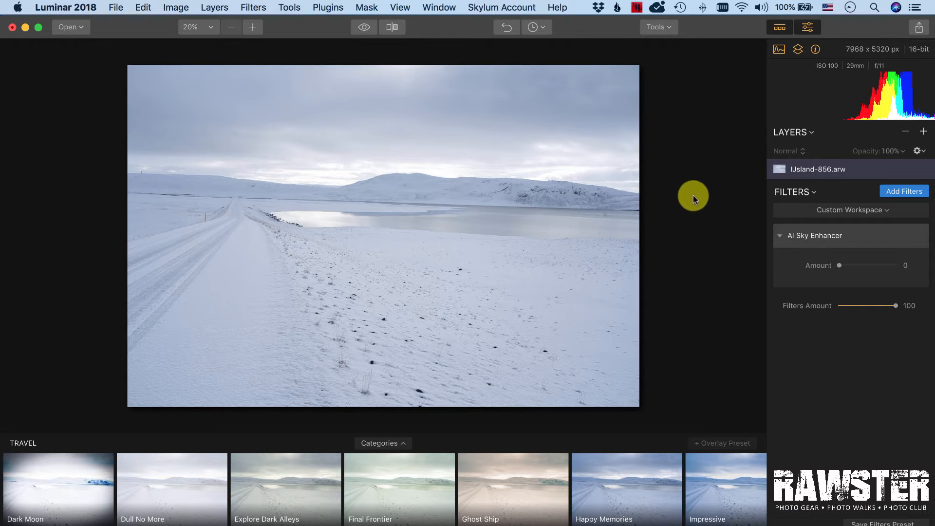
left_click_drag(839, 266, 879, 259)
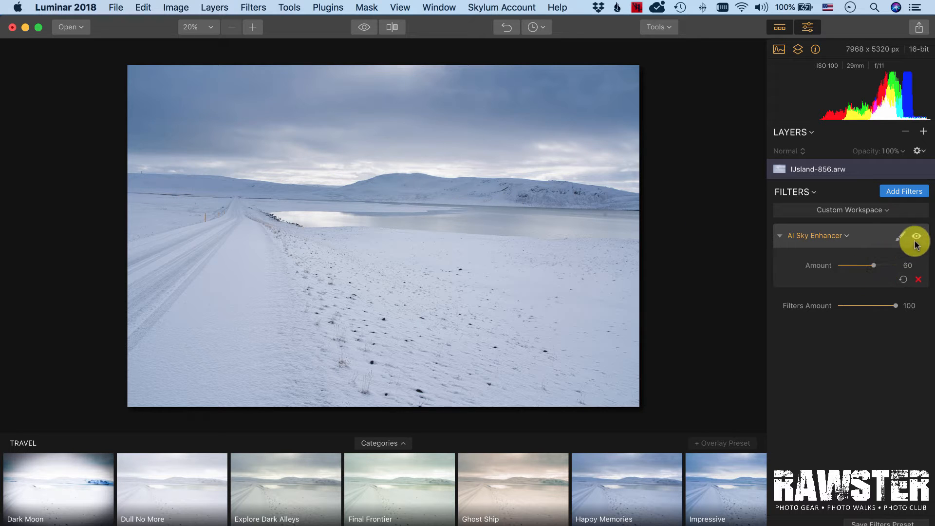
- Compare the AI Sky Enhancer on and off and set its Amount to 21
left_click(916, 238)
left_click(916, 239)
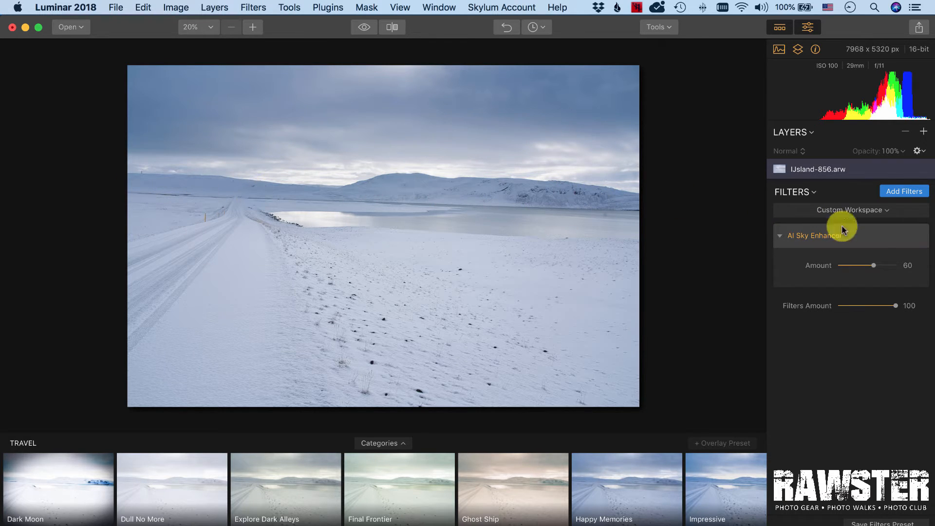
left_click_drag(878, 267, 852, 267)
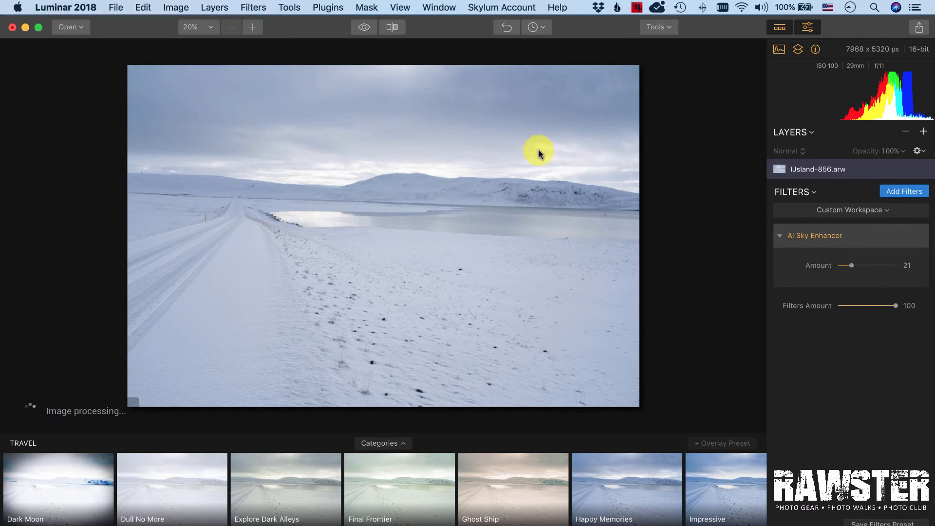
- Compare the snowy image with the AI Sky Enhancer on and off and view the filter's masking options
left_click(919, 237)
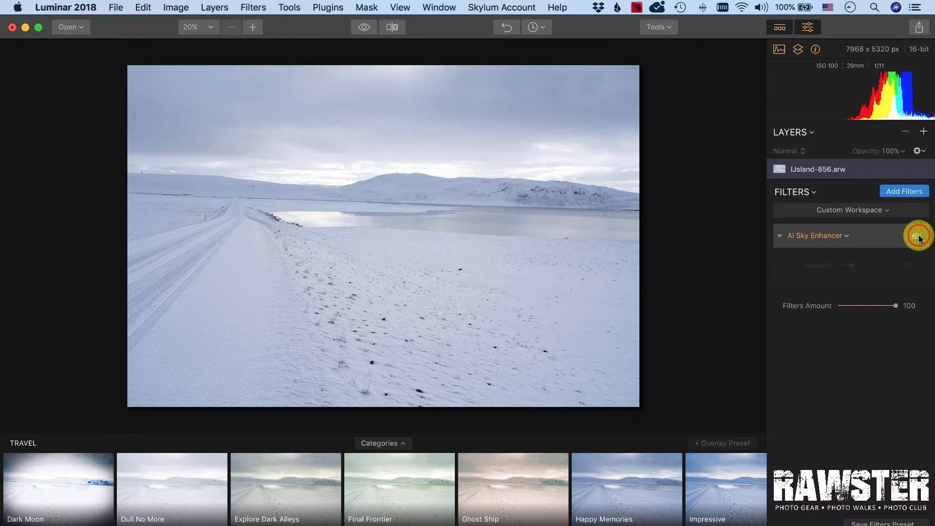
left_click(915, 236)
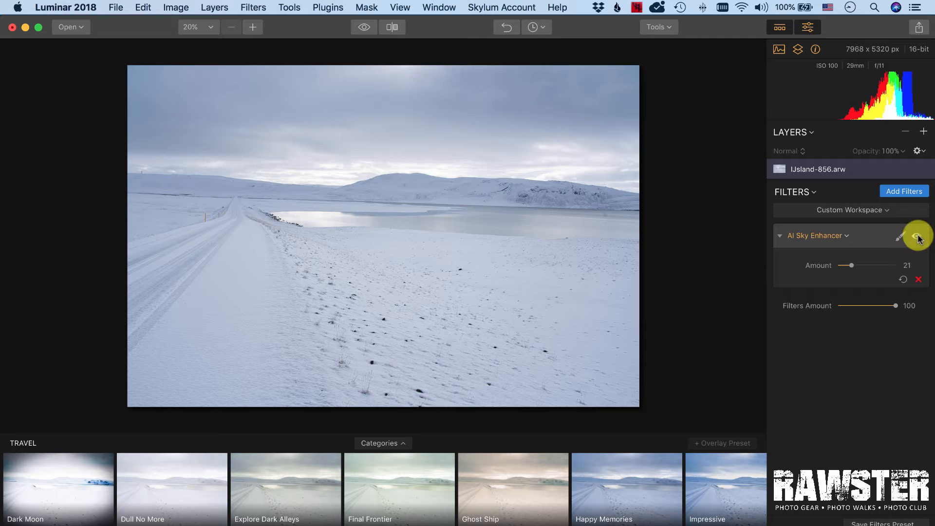
left_click(917, 237)
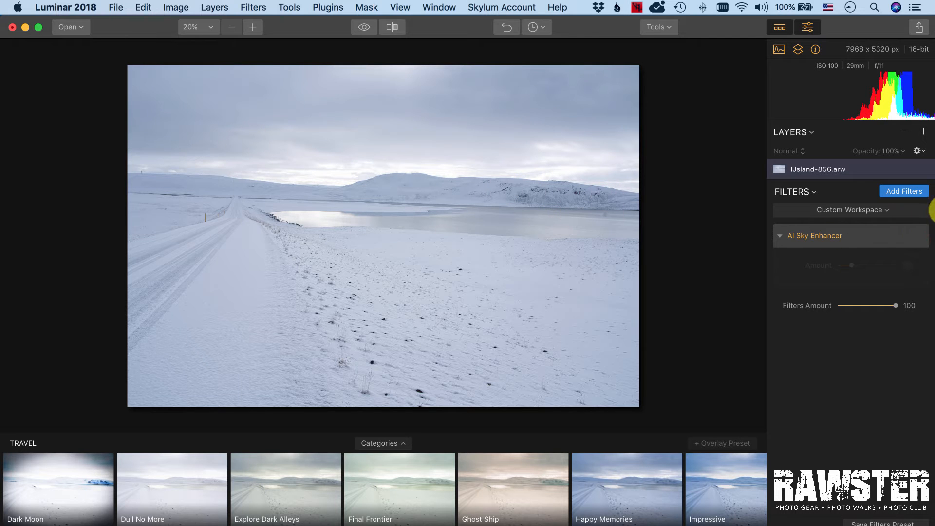
left_click(918, 237)
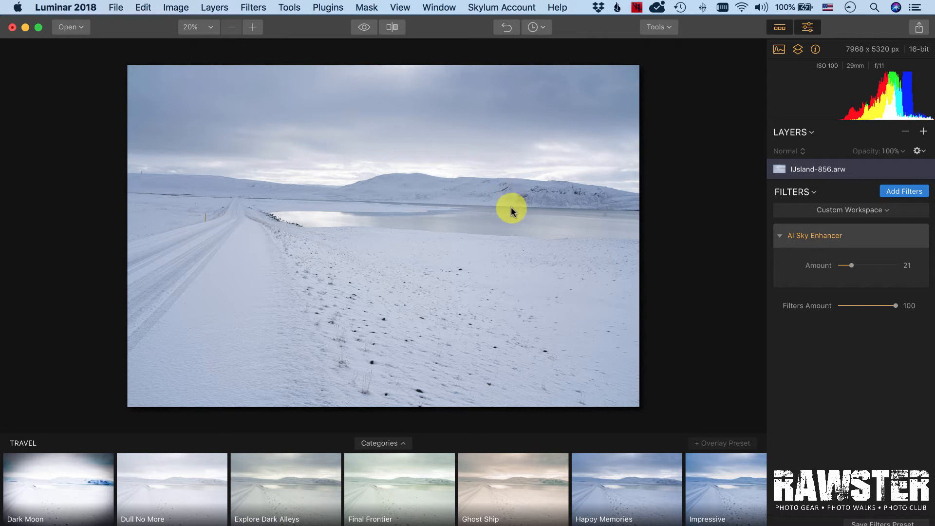
left_click(902, 237)
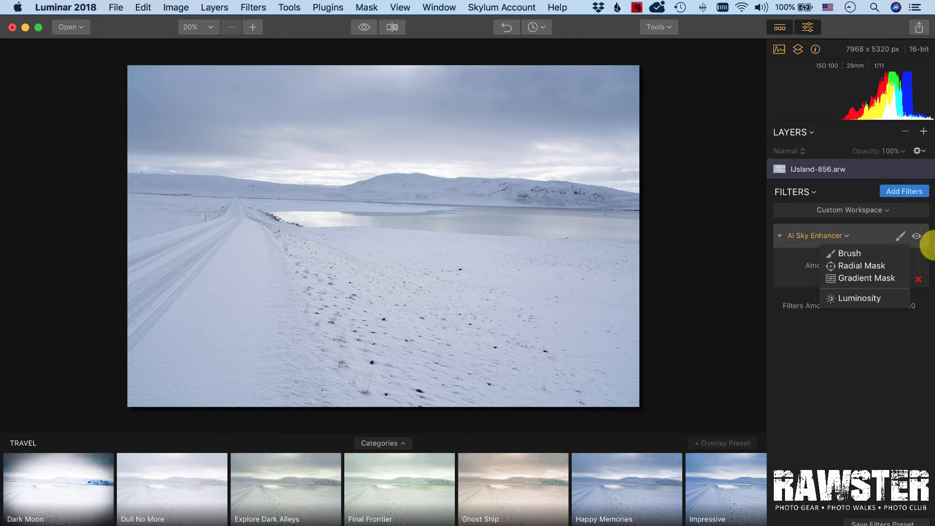
left_click(900, 237)
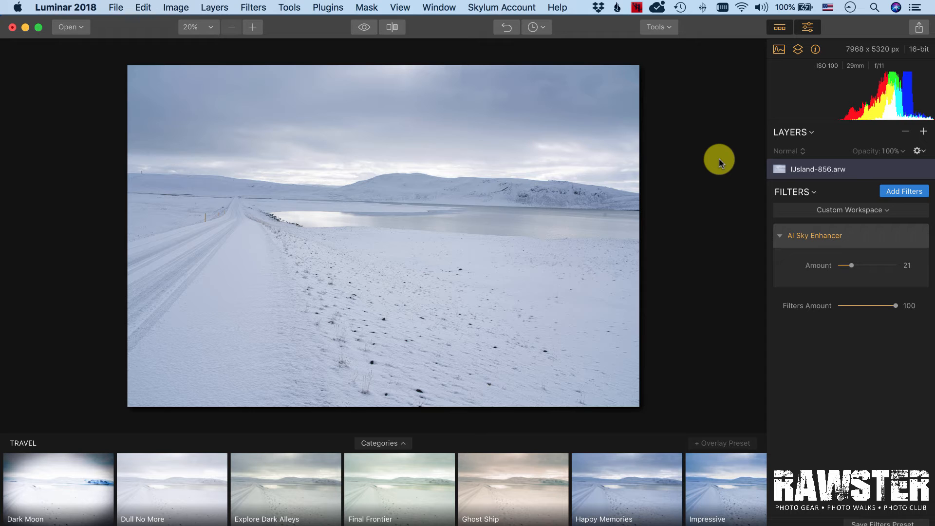
- Switch to the IJsland-242.arw image
left_click(431, 7)
left_click(476, 133)
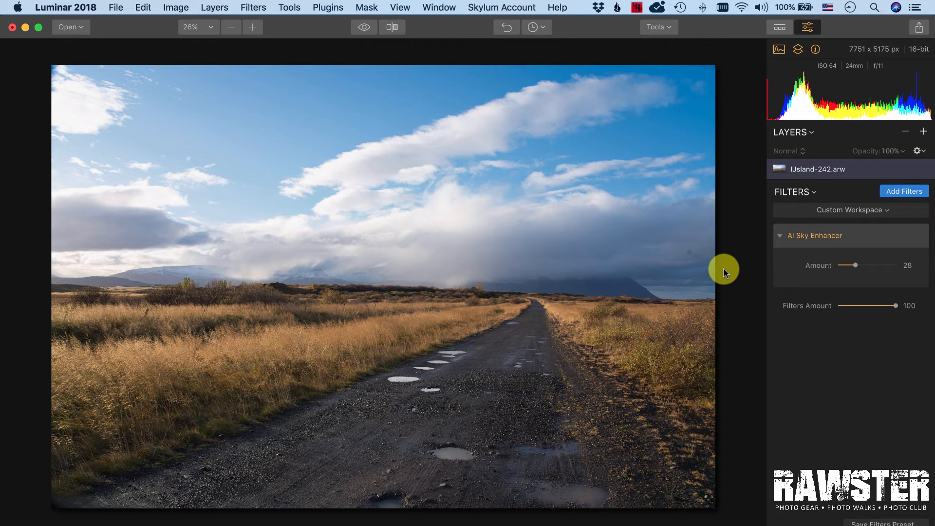
left_click(853, 210)
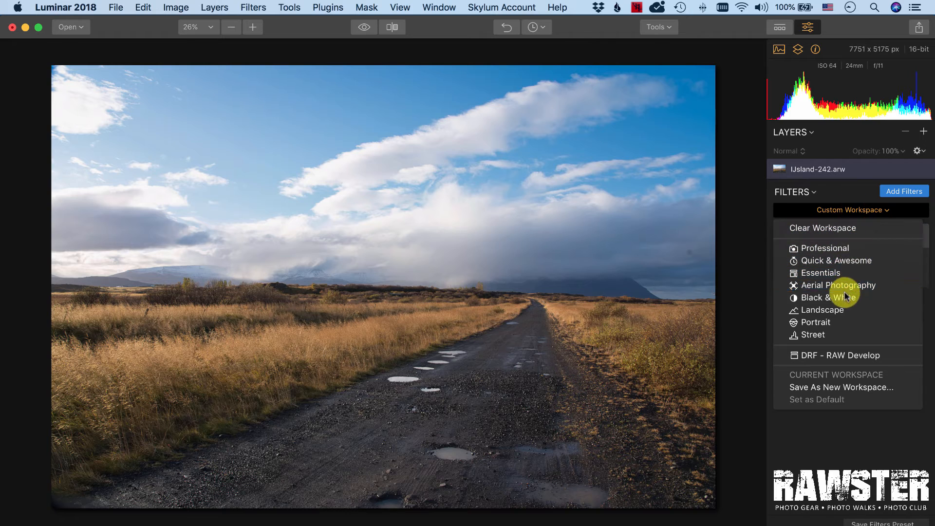
left_click(840, 208)
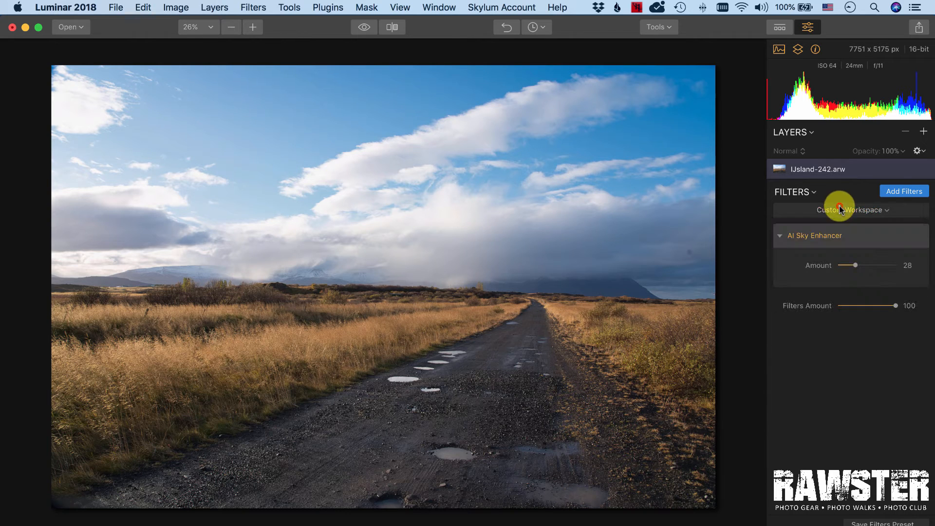
- Add the RAW Develop filter to the IJsland-242.arw image and set its Highlights to -52
left_click(897, 191)
left_click(689, 188)
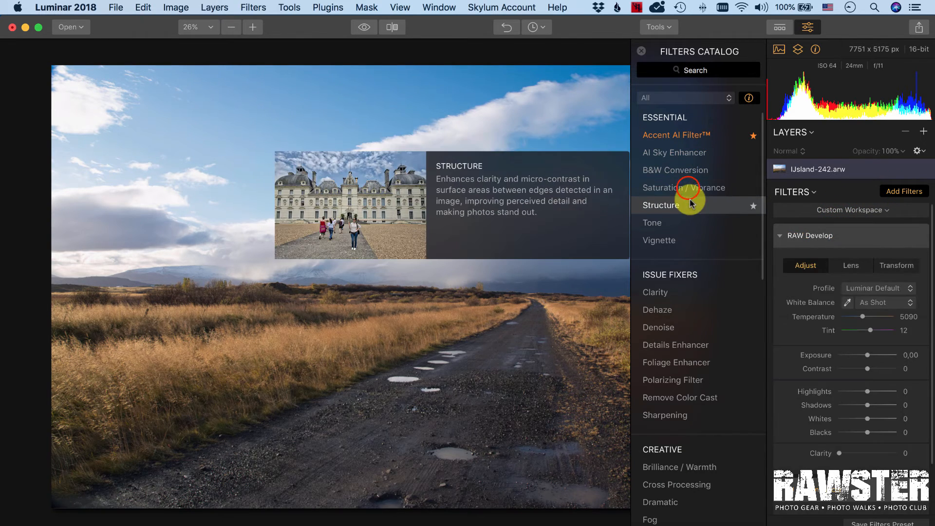
scroll(868, 355, "down", 2)
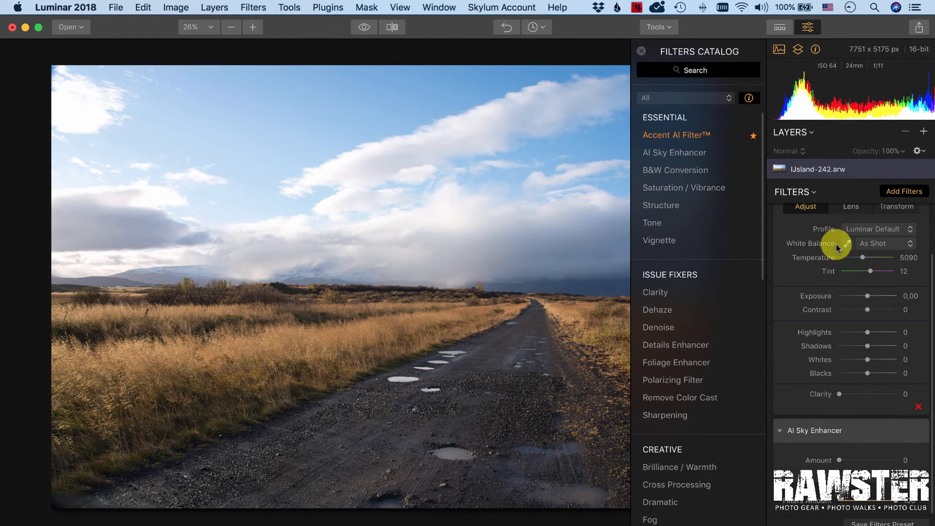
left_click(898, 191)
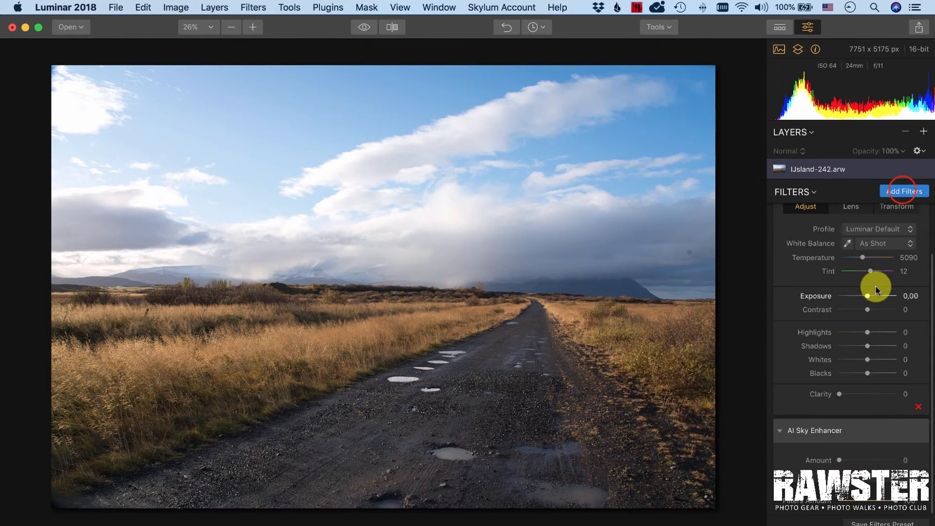
mouse_move(868, 332)
left_mouse_down()
mouse_move(835, 331)
mouse_move(866, 329)
mouse_move(852, 332)
left_mouse_up()
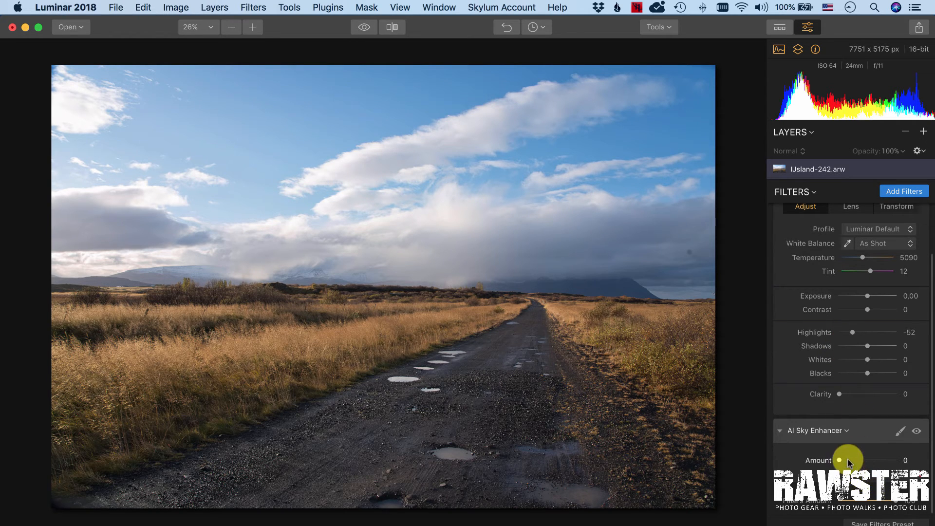
- Switch to the IJsland-309.arw image and set its AI Sky Enhancer Amount to 0
left_click(441, 6)
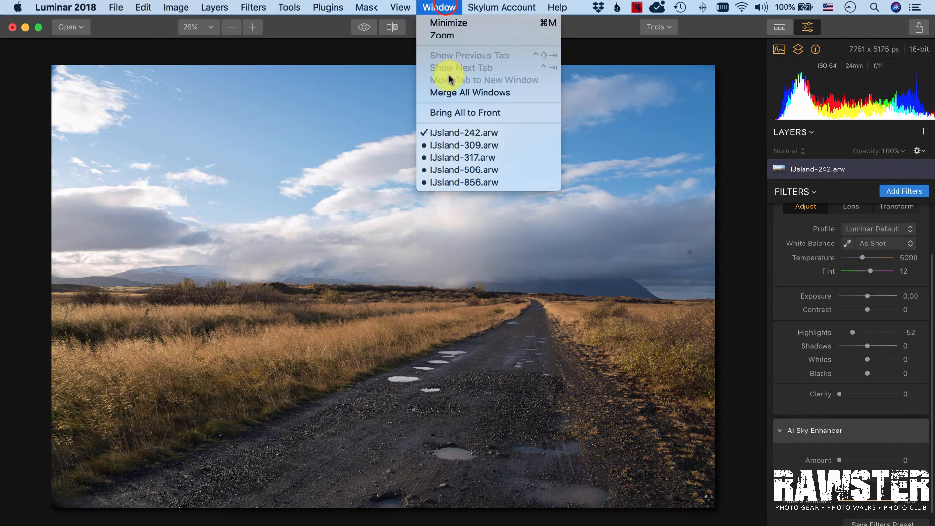
left_click(467, 144)
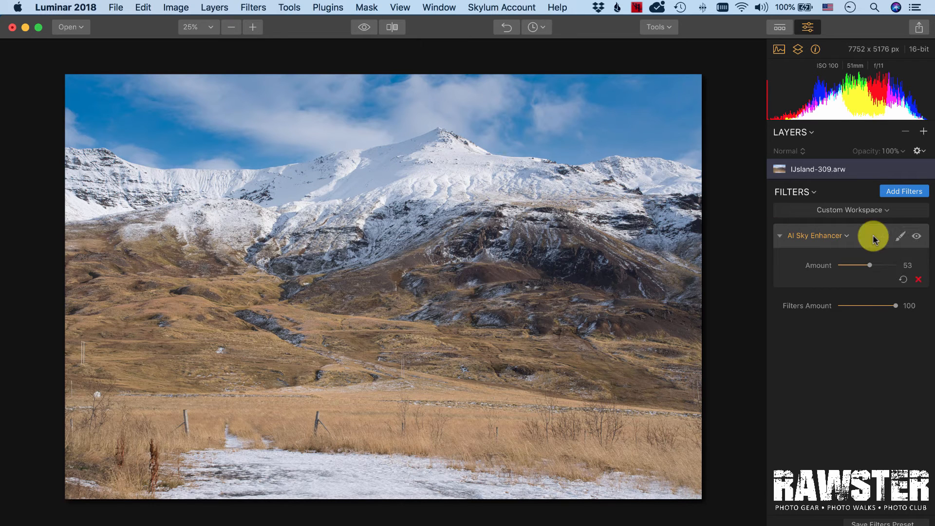
left_click_drag(870, 265, 821, 262)
- Add the RAW Develop filter to the IJsland-309.arw image
left_click(835, 210)
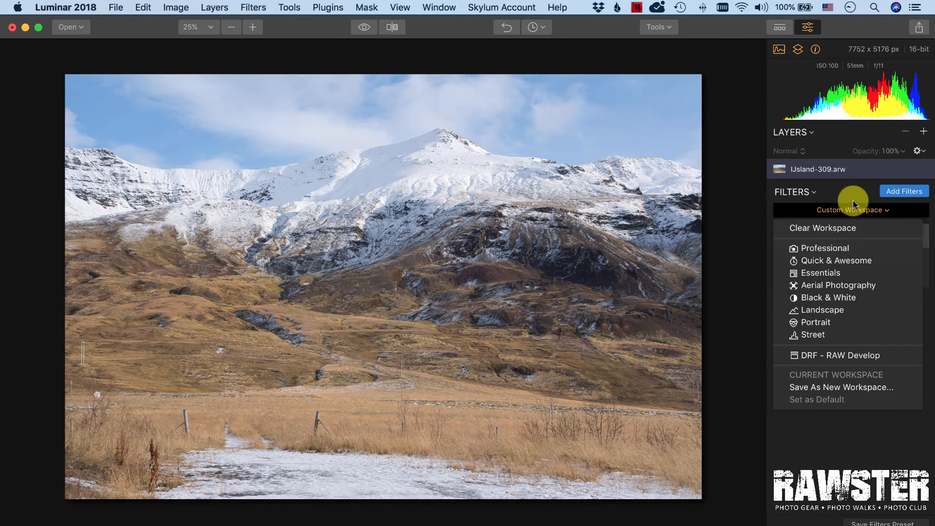
left_click(894, 191)
left_click(905, 191)
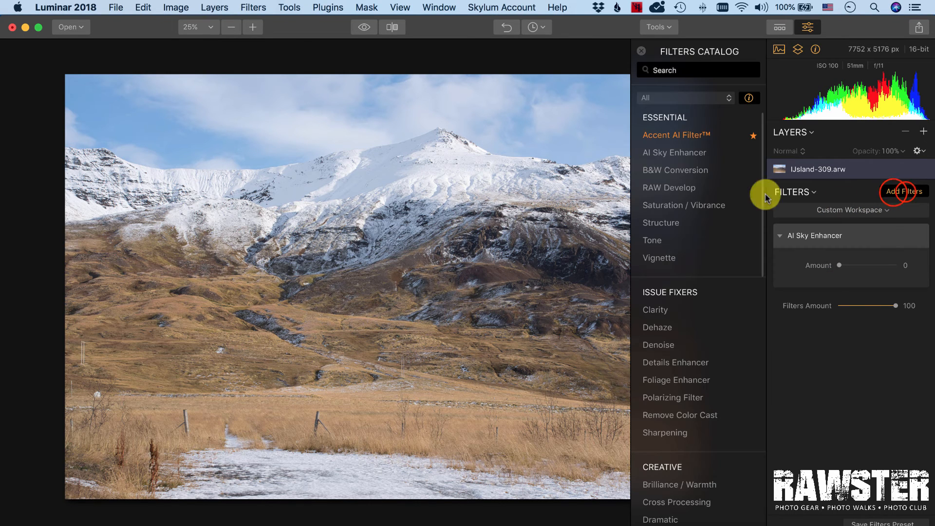
left_click(695, 189)
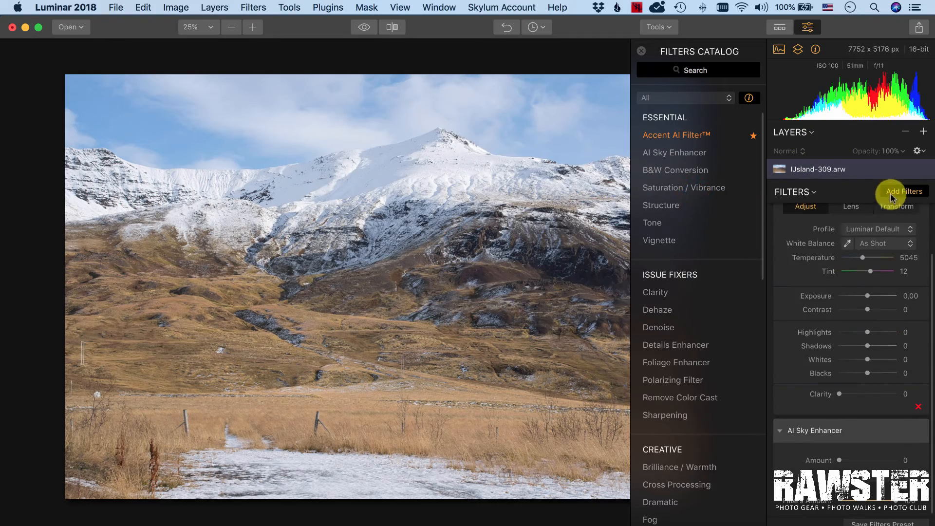
left_click(895, 191)
- Lower the RAW Develop Highlights to -80, then reset Highlights back to 0
left_click_drag(869, 335, 841, 333)
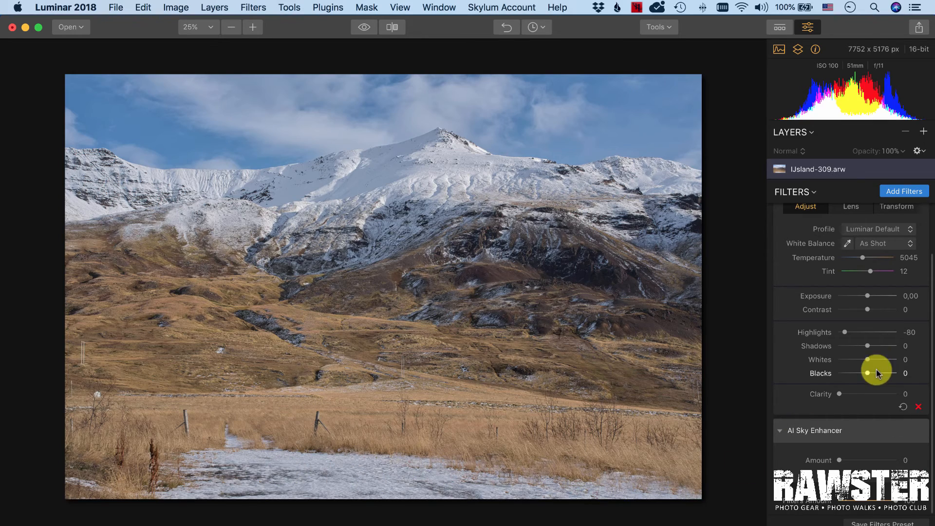
left_click_drag(846, 332, 873, 332)
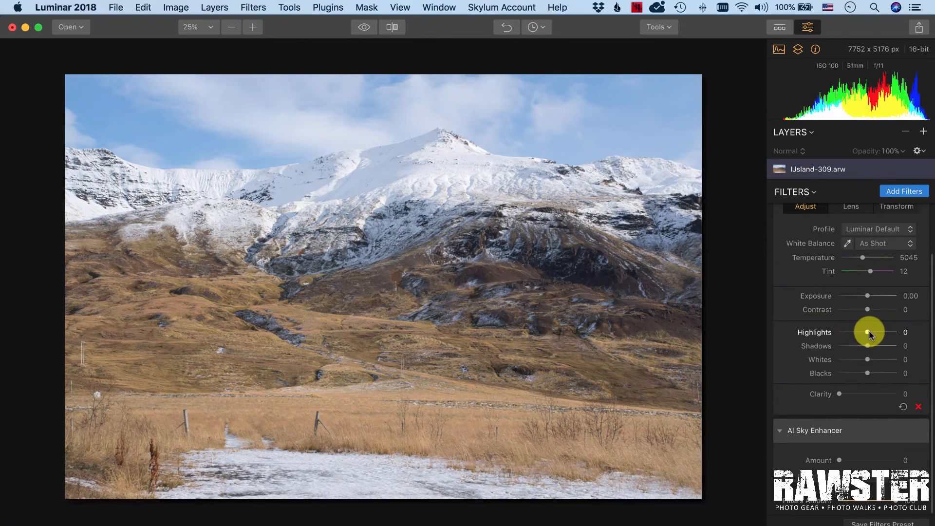
double_click(869, 332)
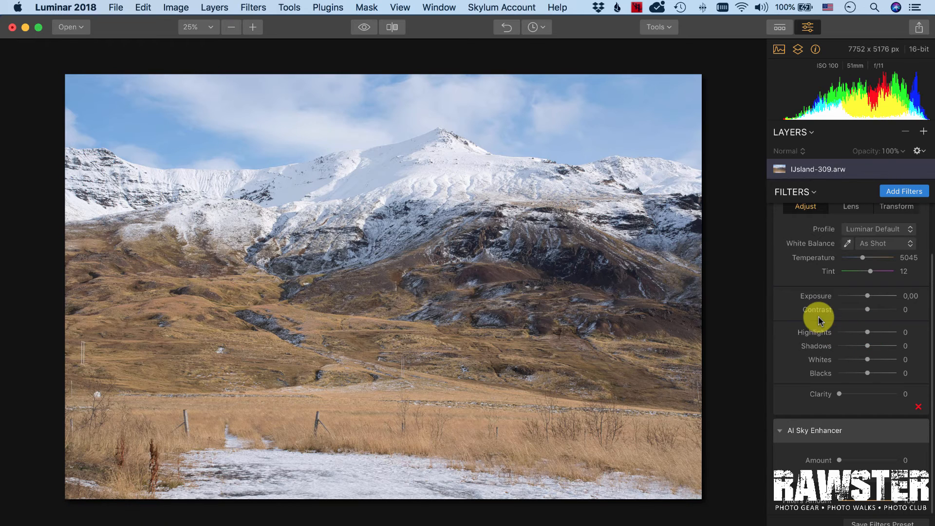